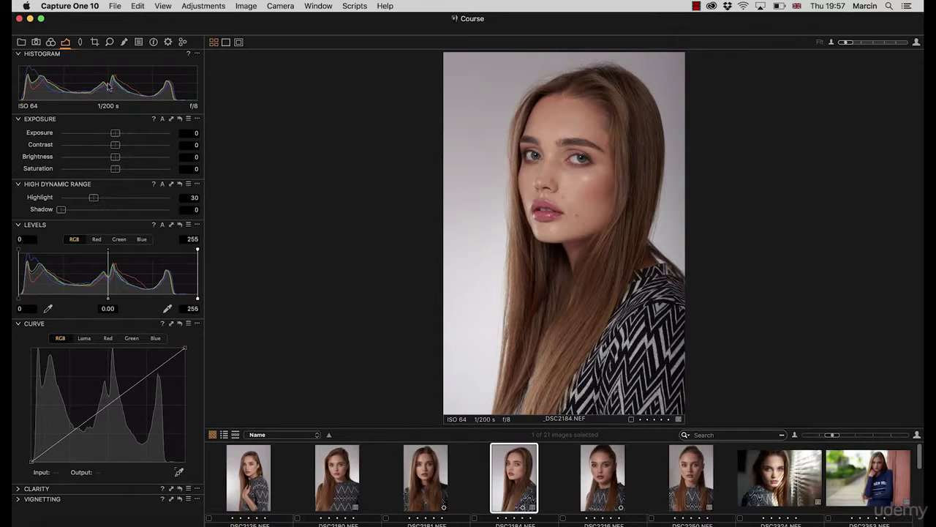
Show the local adjustment tools and collapse the High Dynamic Range, Curve, Clarity, Noise Reduction and Color Editor sections
click(125, 42)
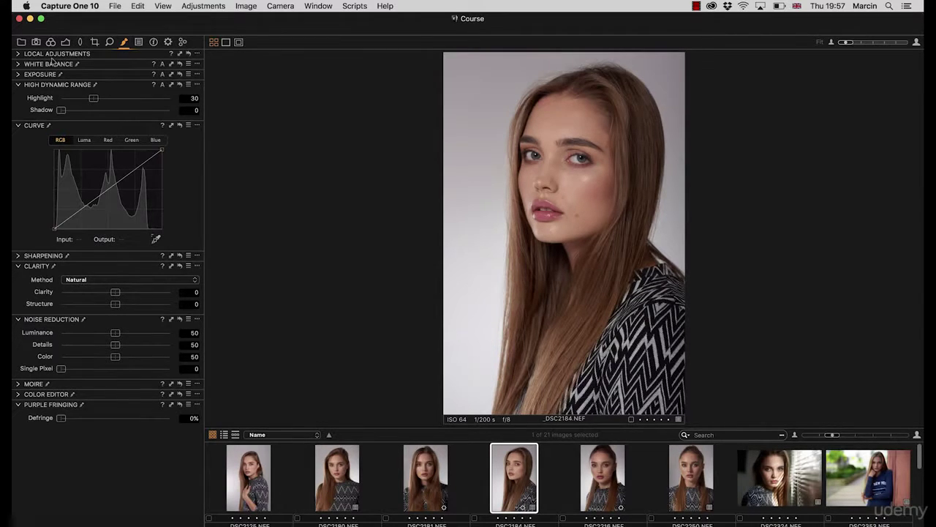
click(18, 86)
click(18, 95)
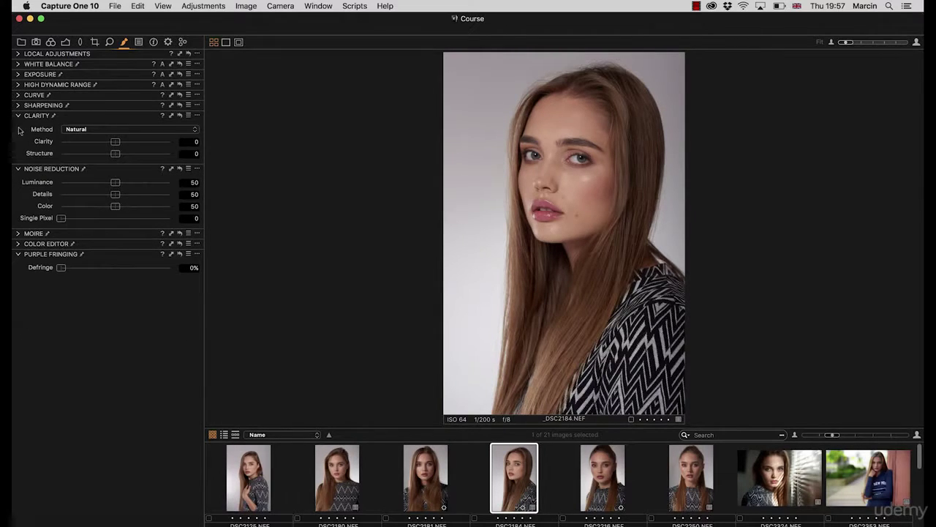
click(18, 116)
click(18, 126)
click(19, 147)
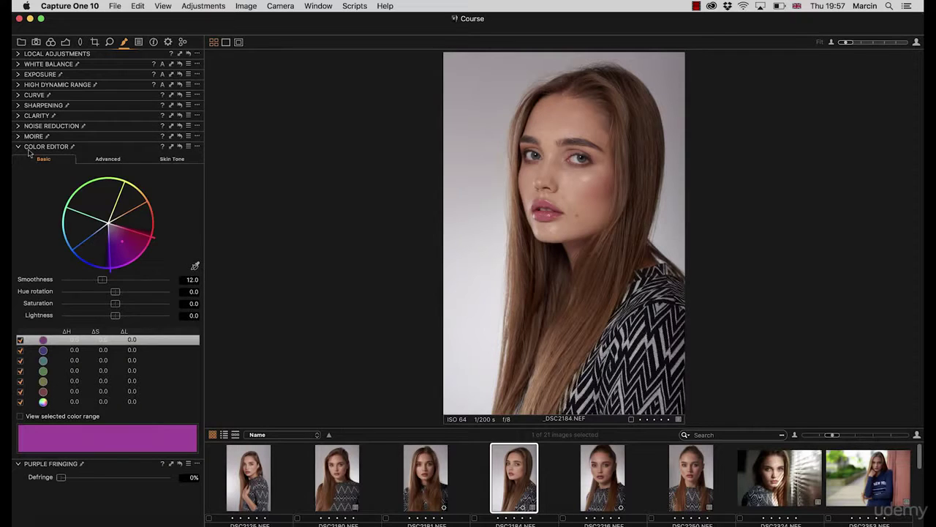
click(19, 146)
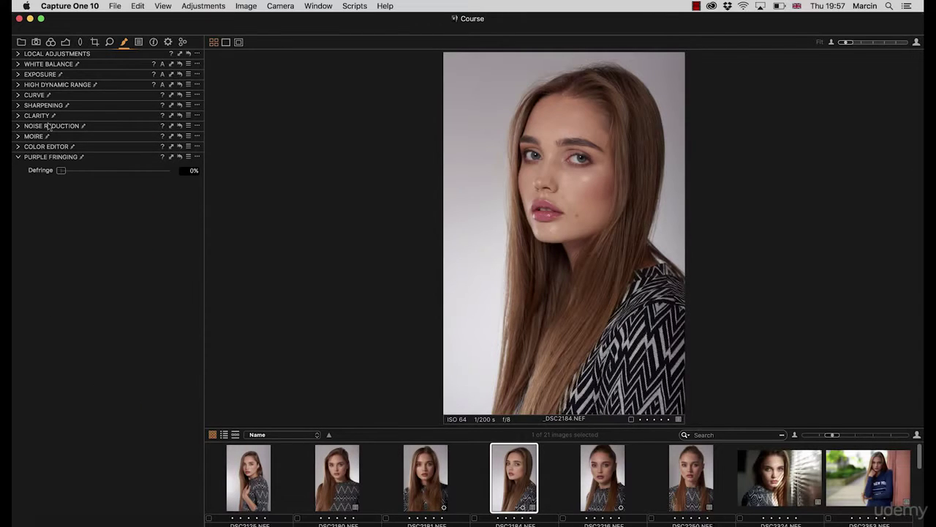
Check the Local Adjustments layer list and open the Color Editor in Advanced mode
click(18, 54)
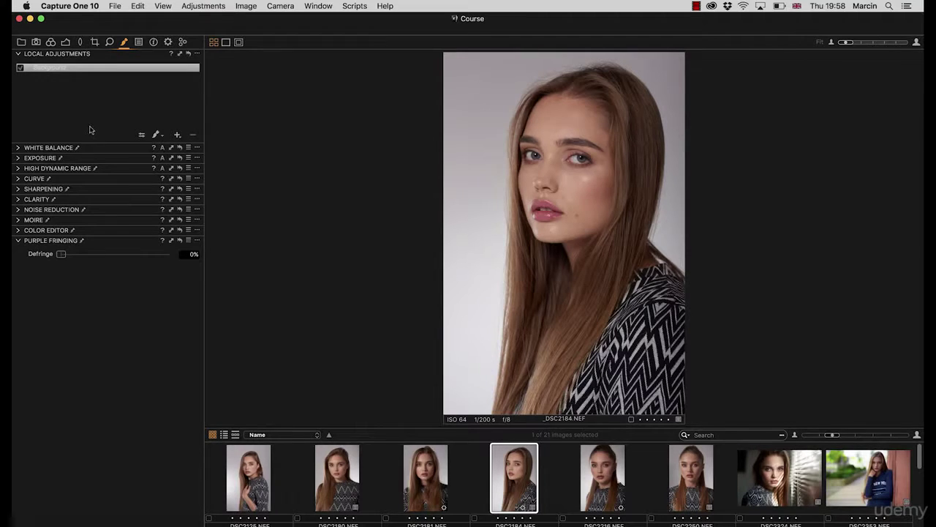
click(19, 230)
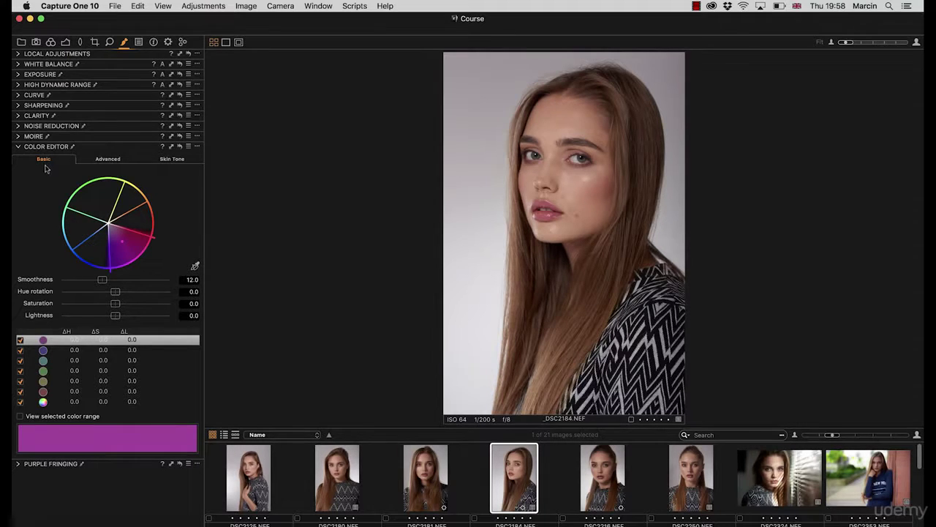
click(103, 161)
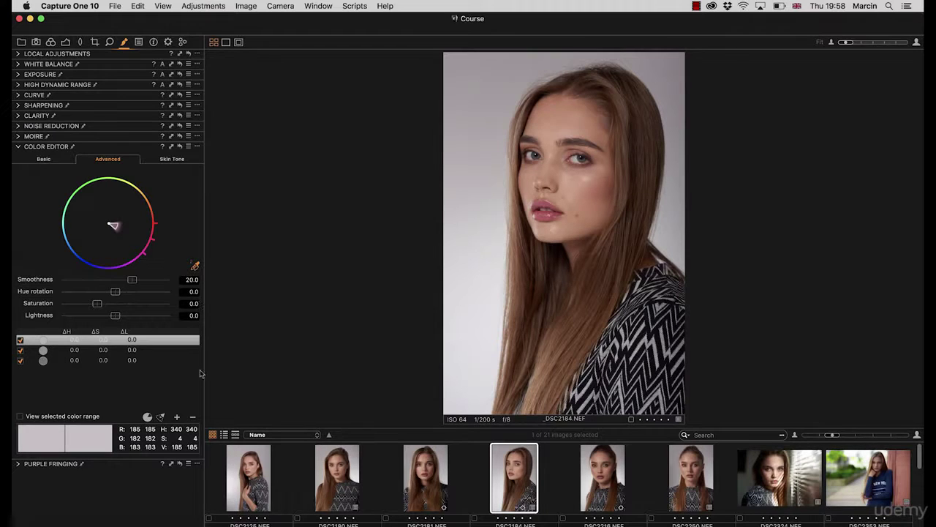
Delete all existing color entries from the Advanced Color Editor and sample the grey backdrop beside the model's head
key(super+BackSpace)
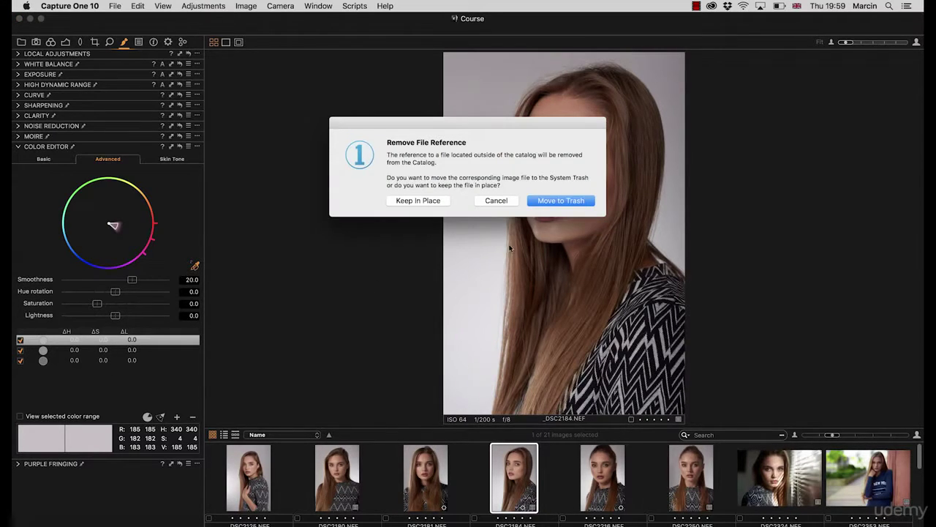
click(492, 202)
click(126, 342)
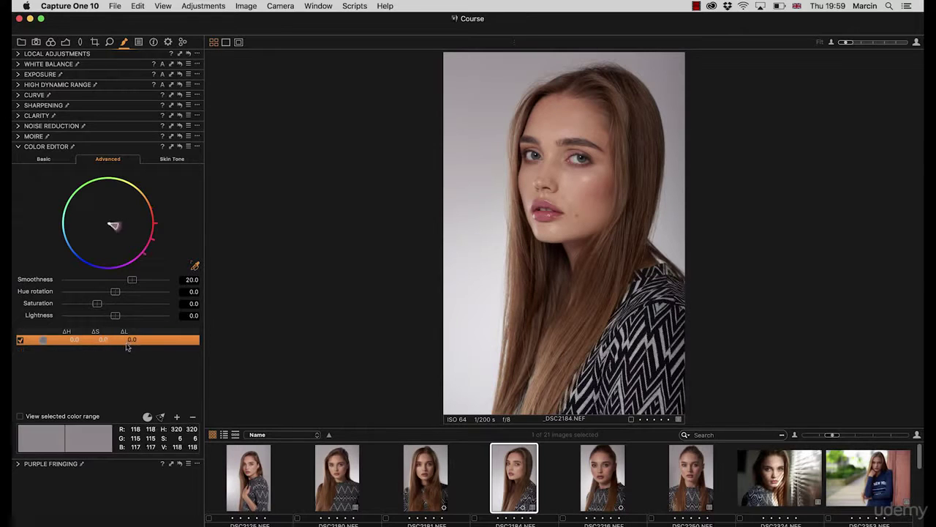
key(BackSpace)
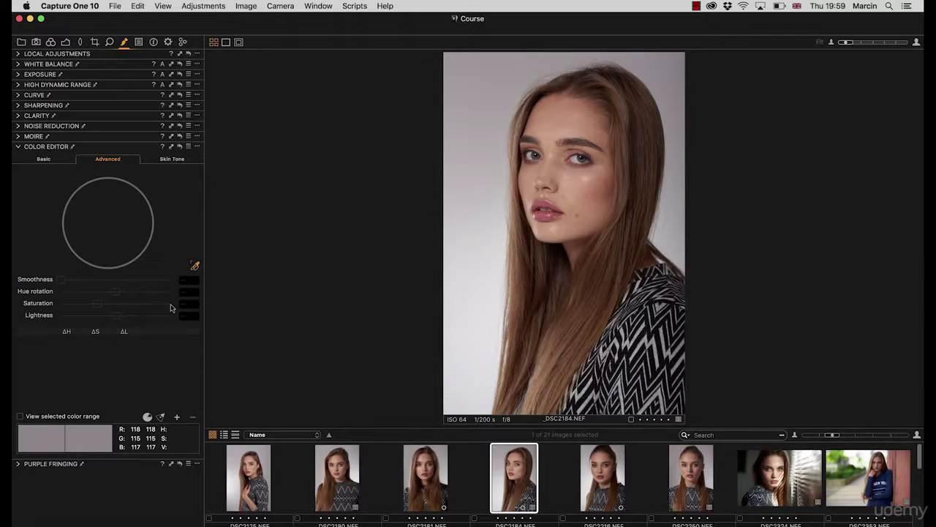
click(195, 267)
click(501, 76)
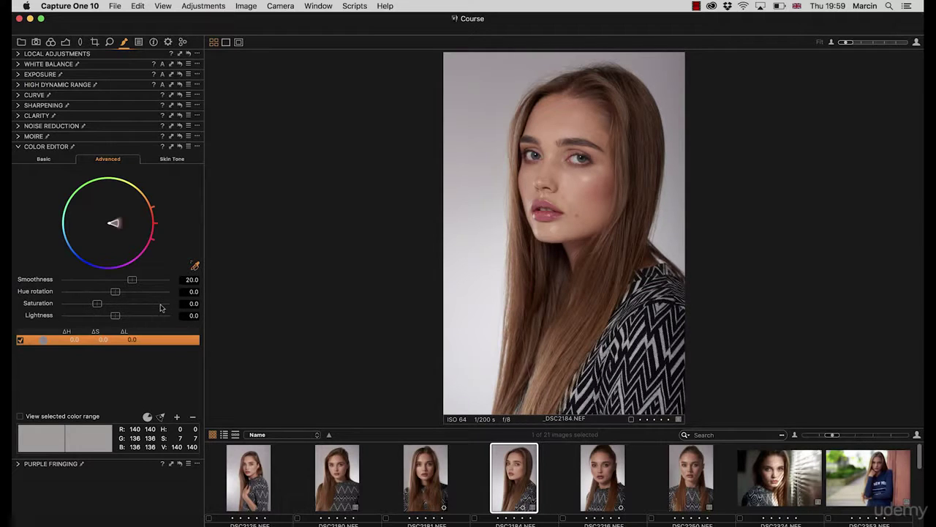
Try a hue rotation of -12.6 and a saturation of 72 on the sampled backdrop color
drag(115, 291, 45, 278)
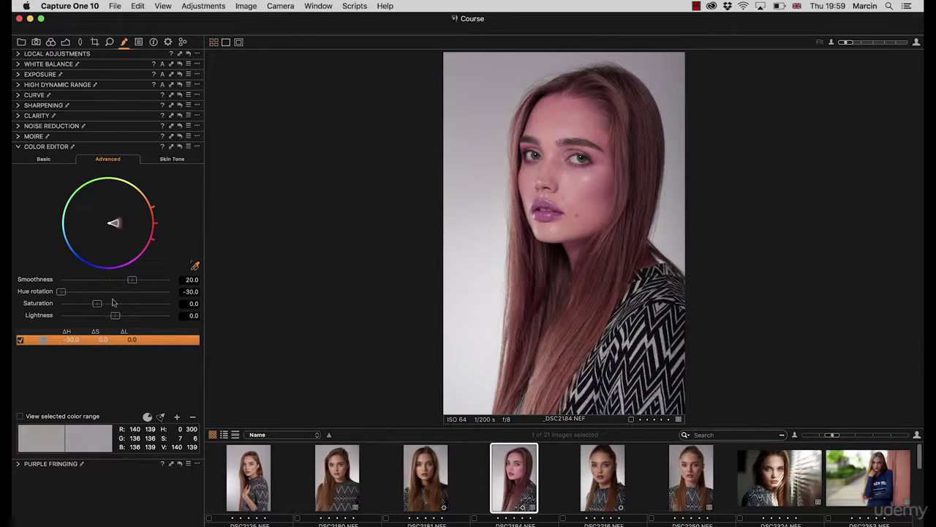
drag(98, 302, 122, 303)
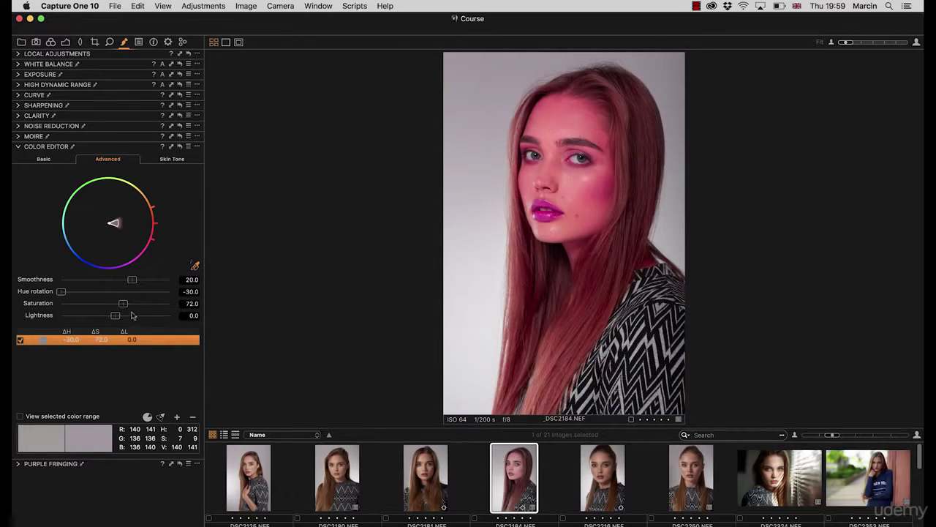
drag(63, 292, 95, 286)
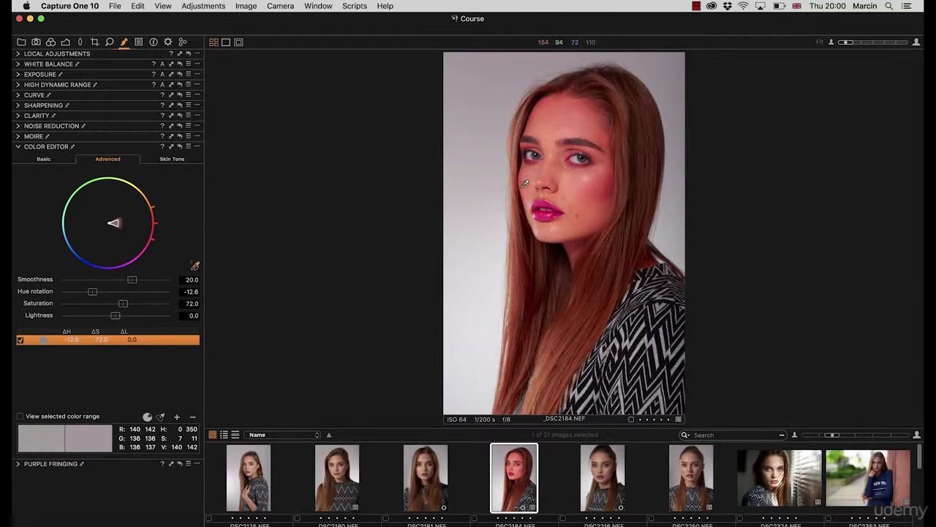
Reset the sampled color's saturation and hue rotation to 0
click(189, 302)
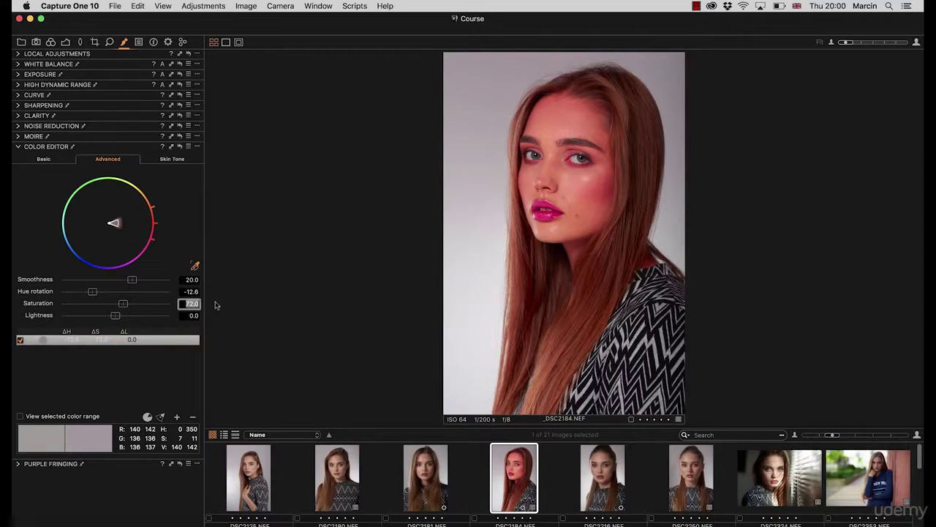
text(0)
key(shift+Tab)
text(0)
key(Return)
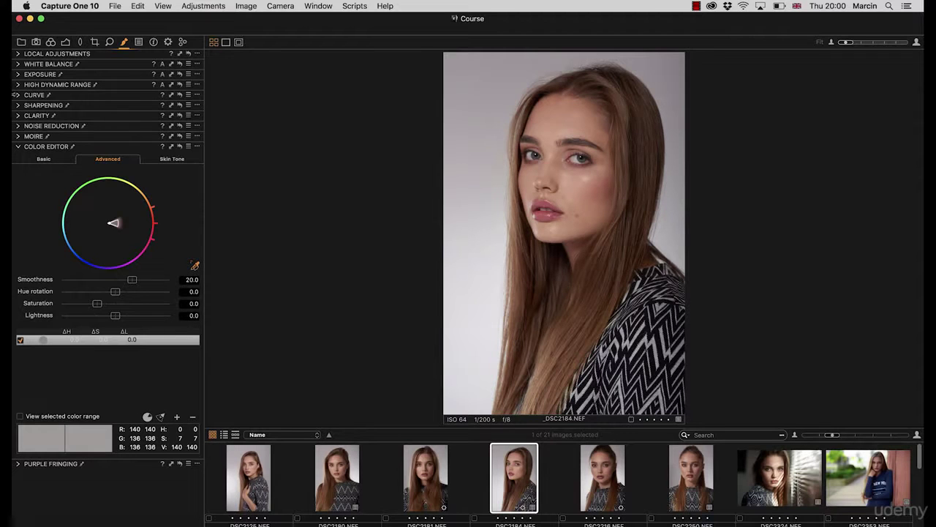
Add a new local adjustment layer and name it BG
click(17, 54)
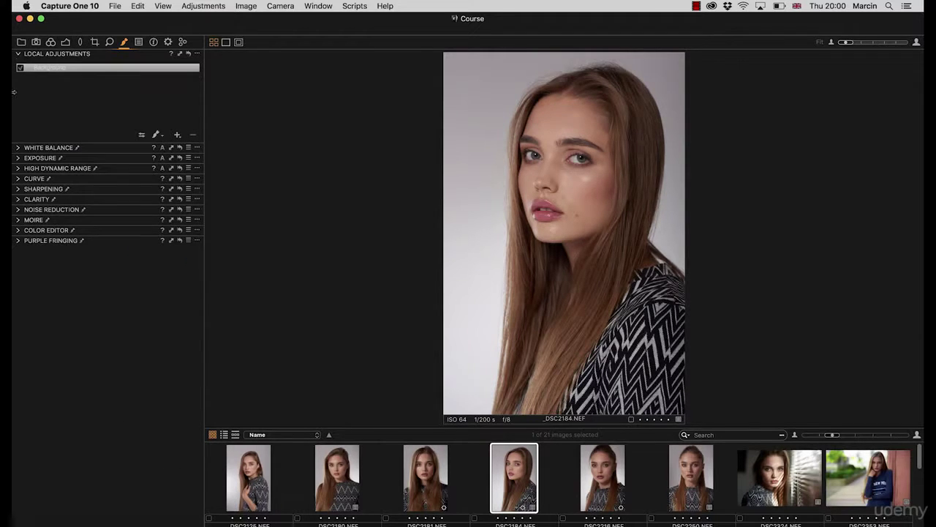
click(178, 135)
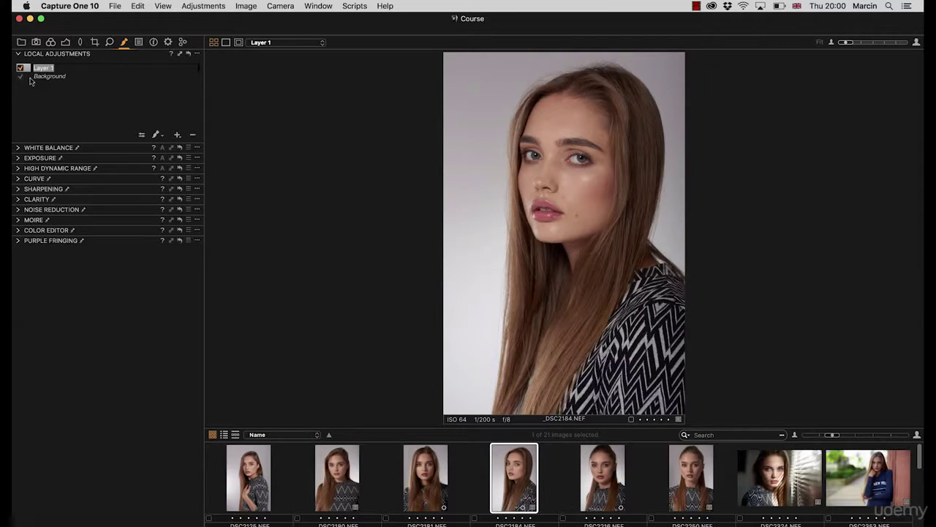
text(BG)
key(Return)
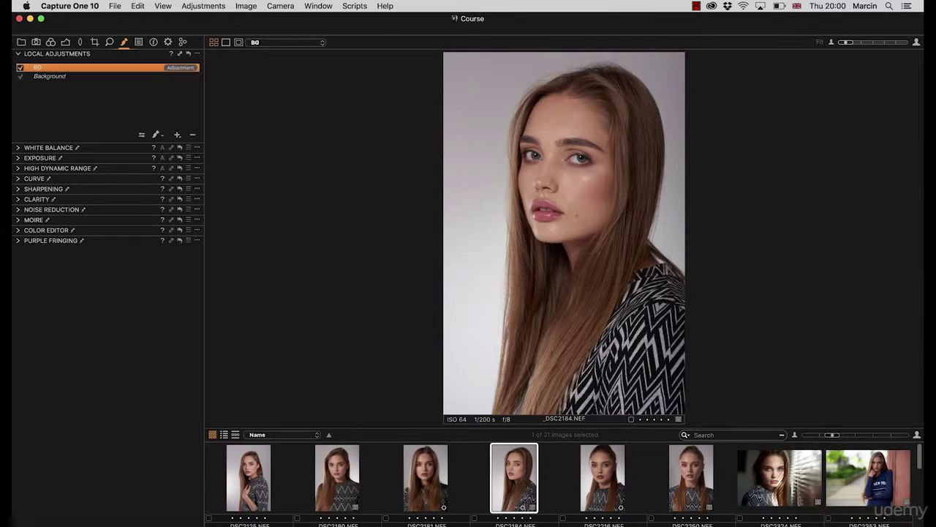
Check the brush settings and paint a mask on the BG layer down the left part of the backdrop
click(142, 136)
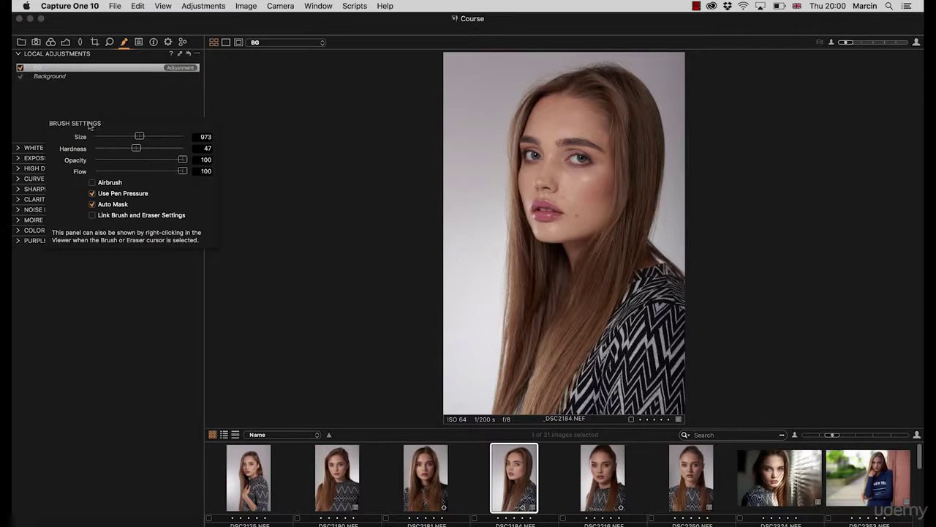
click(121, 111)
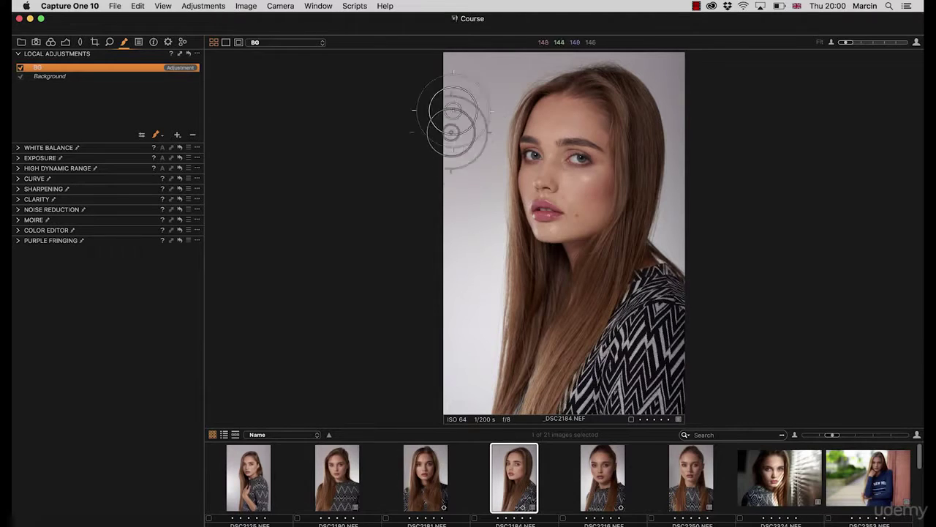
mouse_move(460, 146)
mouse_down()
mouse_move(465, 57)
mouse_move(446, 326)
mouse_move(463, 133)
mouse_move(485, 42)
mouse_up()
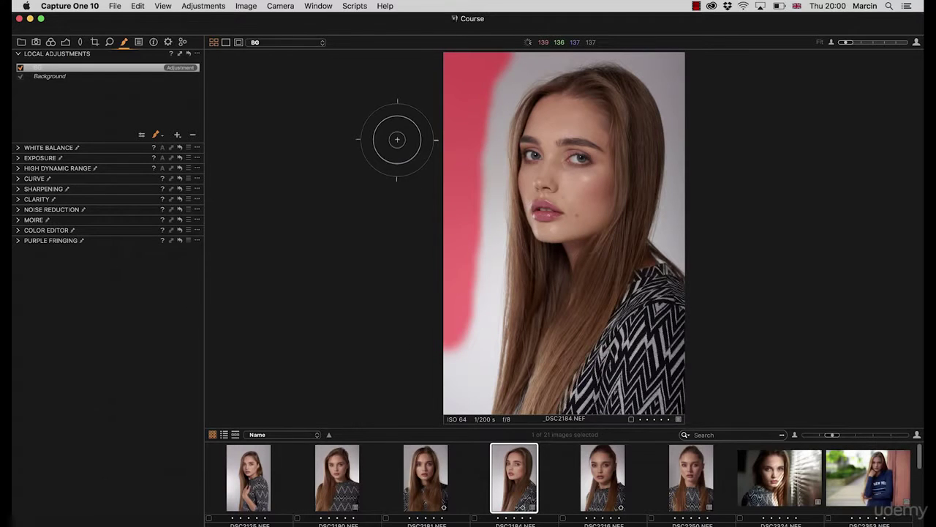
Set the mask brush's hardness to 40
click(142, 135)
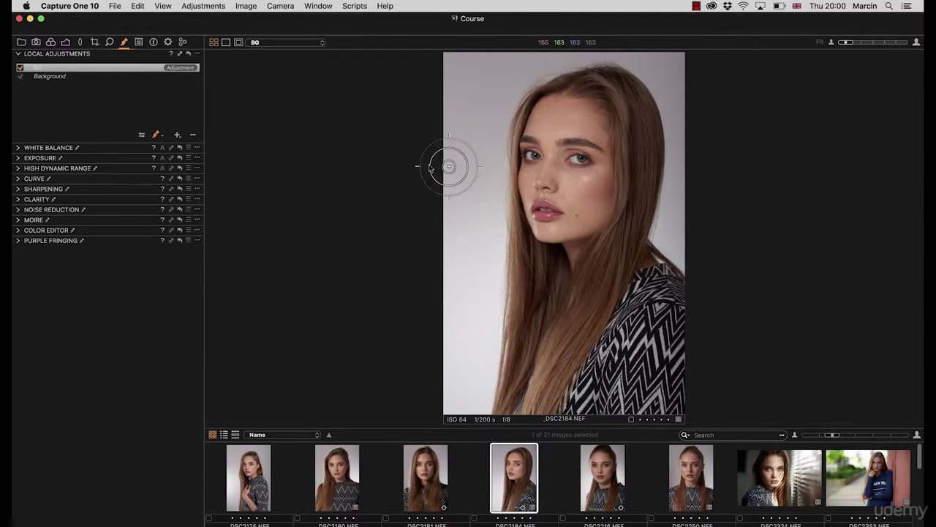
click(145, 135)
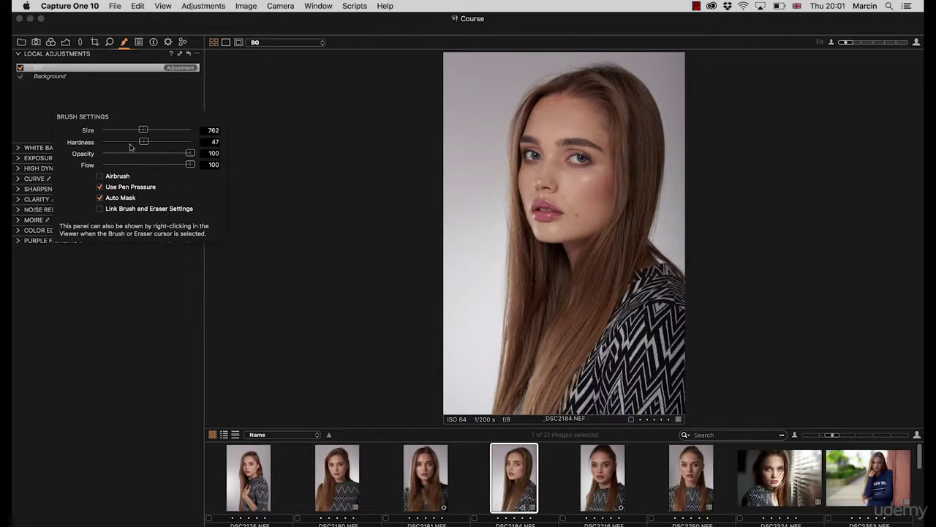
drag(144, 142, 139, 142)
drag(133, 141, 138, 141)
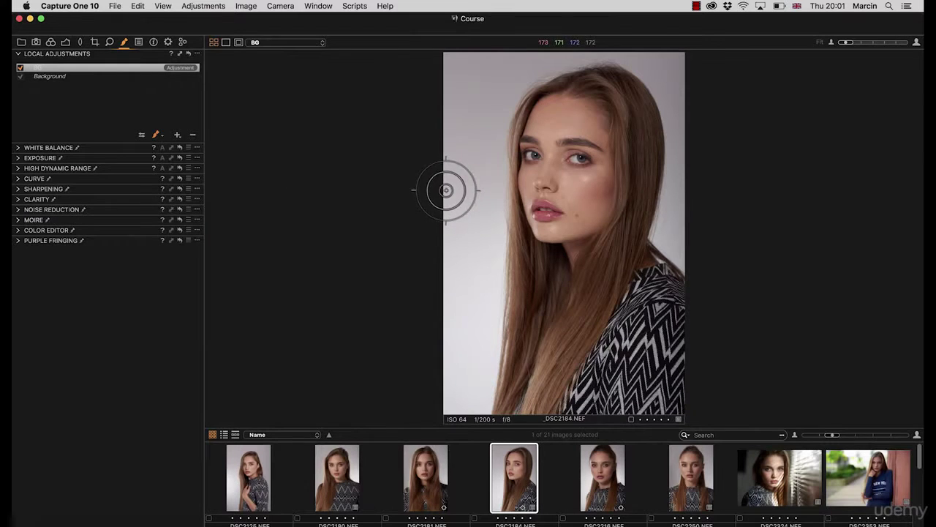
Try painting the mask with Auto Mask turned off, along the hair edge and across the model's forehead
click(143, 134)
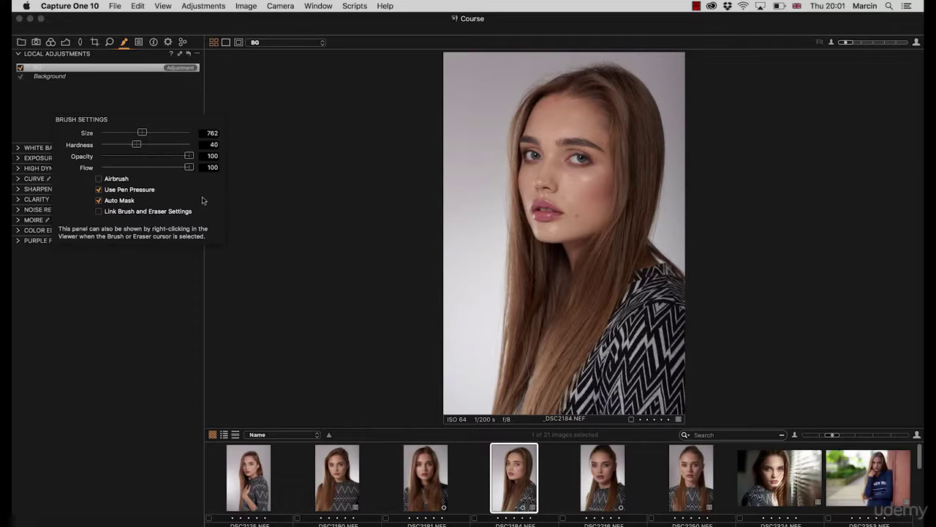
click(99, 212)
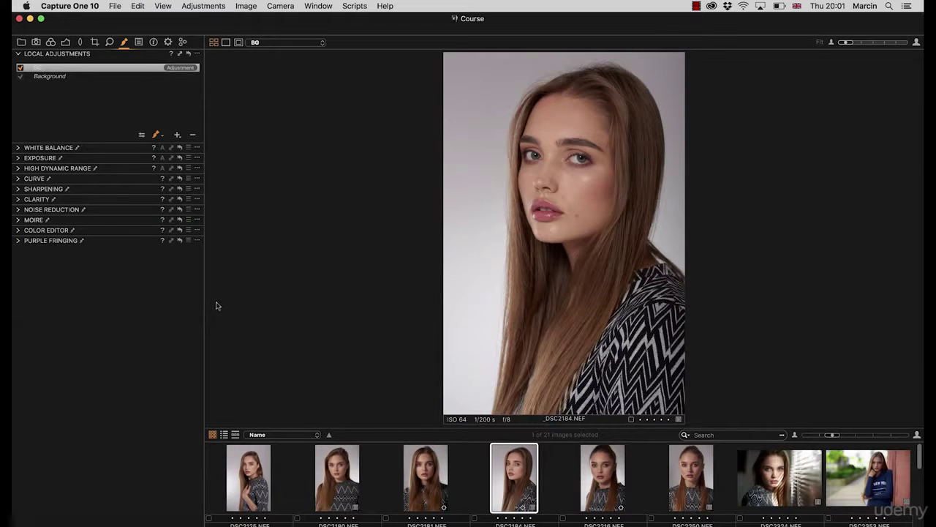
click(141, 137)
click(143, 135)
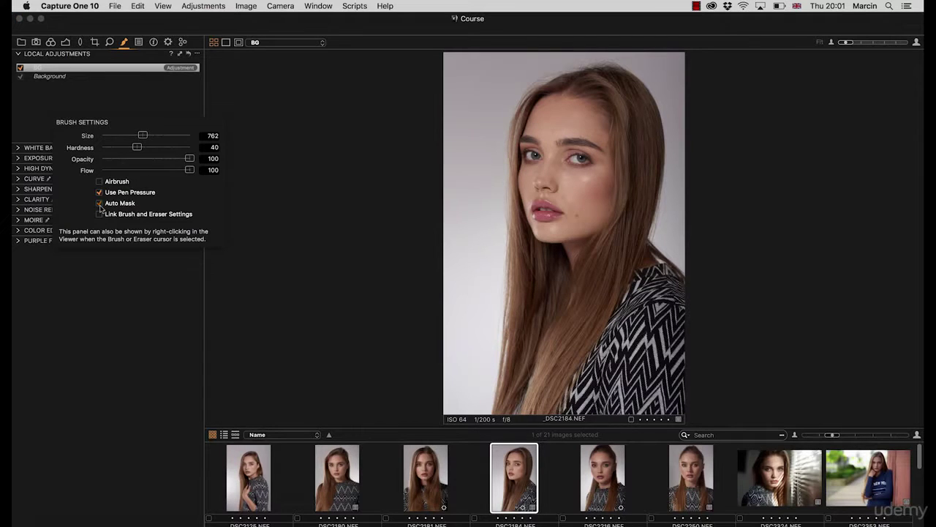
mouse_move(501, 63)
mouse_down()
mouse_move(502, 119)
mouse_move(517, 108)
mouse_up()
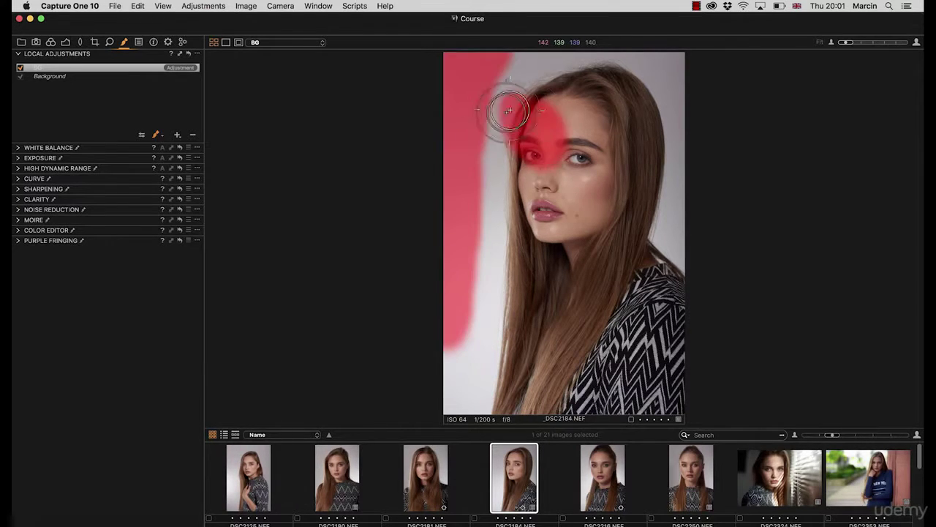
drag(495, 178, 488, 209)
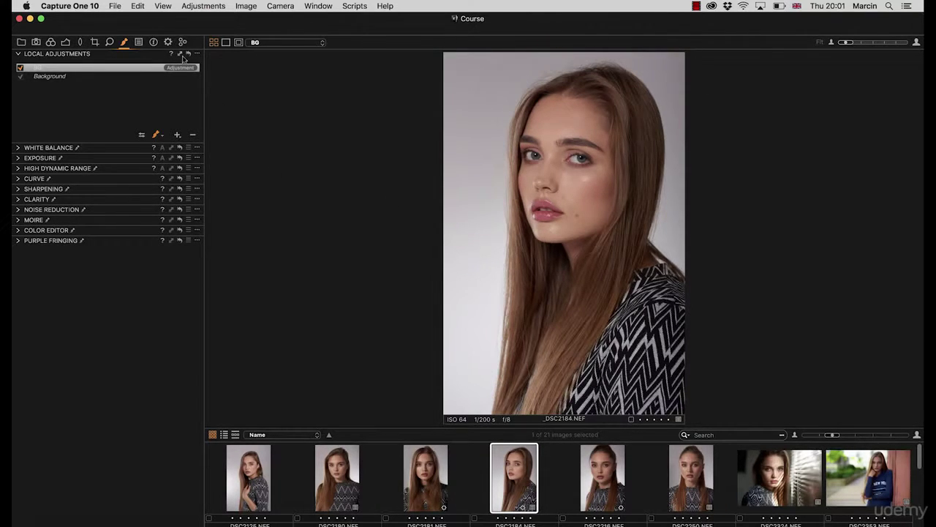
Undo the last mask strokes and turn Auto Mask back on for the brush
click(138, 5)
click(140, 16)
click(137, 6)
click(140, 16)
click(152, 138)
click(101, 200)
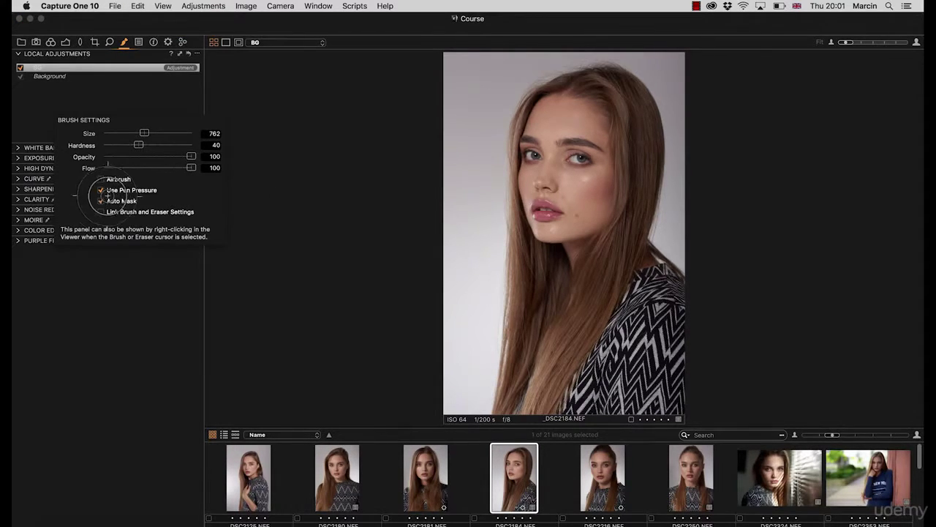
Paint the BG layer's mask over the rest of the backdrop, following the outline of the model's hair
mouse_move(480, 96)
mouse_down()
mouse_move(486, 167)
mouse_move(502, 99)
mouse_move(495, 167)
mouse_move(501, 105)
mouse_move(517, 77)
mouse_move(501, 99)
mouse_move(495, 148)
mouse_move(481, 419)
mouse_move(477, 372)
mouse_move(462, 404)
mouse_move(447, 395)
mouse_move(447, 358)
mouse_move(453, 364)
mouse_move(478, 272)
mouse_move(481, 223)
mouse_move(483, 253)
mouse_move(491, 184)
mouse_up()
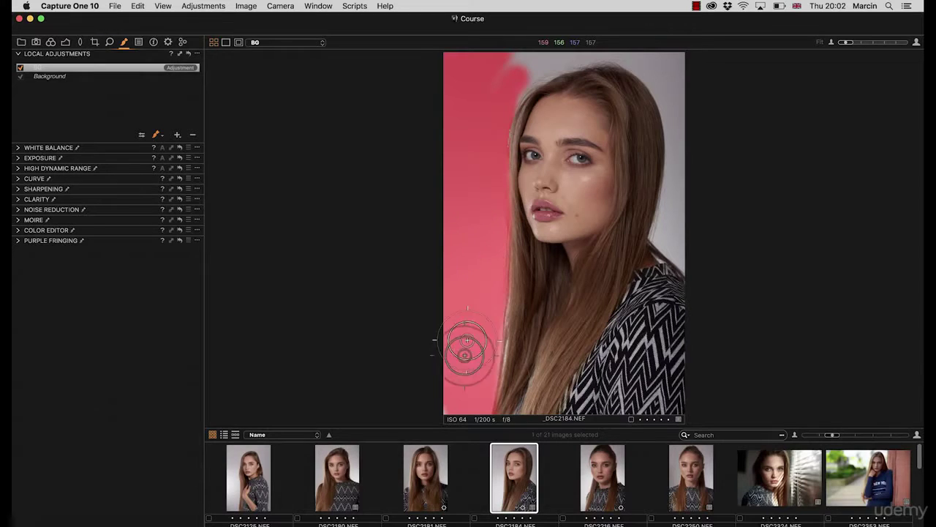
mouse_move(437, 406)
mouse_down()
mouse_move(535, 53)
mouse_move(510, 80)
mouse_move(551, 53)
mouse_move(574, 47)
mouse_move(535, 64)
mouse_move(588, 46)
mouse_move(613, 52)
mouse_move(587, 55)
mouse_move(642, 56)
mouse_move(664, 87)
mouse_move(672, 79)
mouse_move(657, 69)
mouse_move(676, 106)
mouse_move(673, 77)
mouse_move(673, 193)
mouse_move(685, 250)
mouse_move(674, 240)
mouse_move(693, 253)
mouse_move(661, 230)
mouse_move(692, 253)
mouse_move(679, 49)
mouse_move(649, 42)
mouse_move(601, 79)
mouse_up()
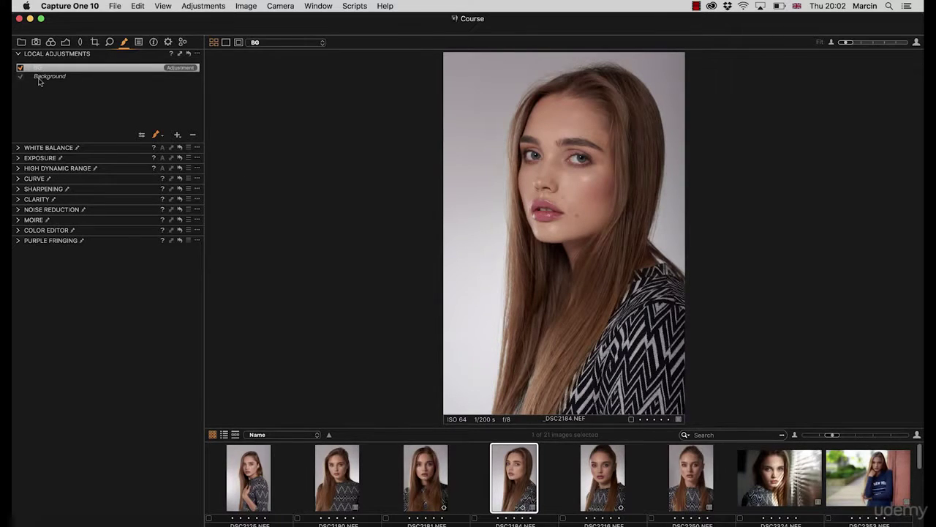
Sample the backdrop color for the BG layer in the Color Editor and set hue rotation to -30 and saturation to 168
click(20, 233)
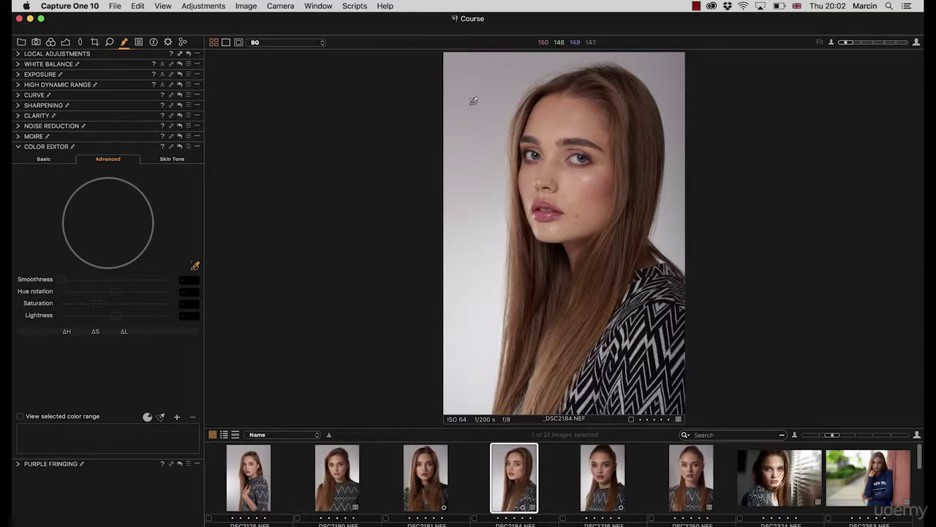
click(492, 73)
drag(84, 294, 49, 284)
drag(95, 304, 156, 312)
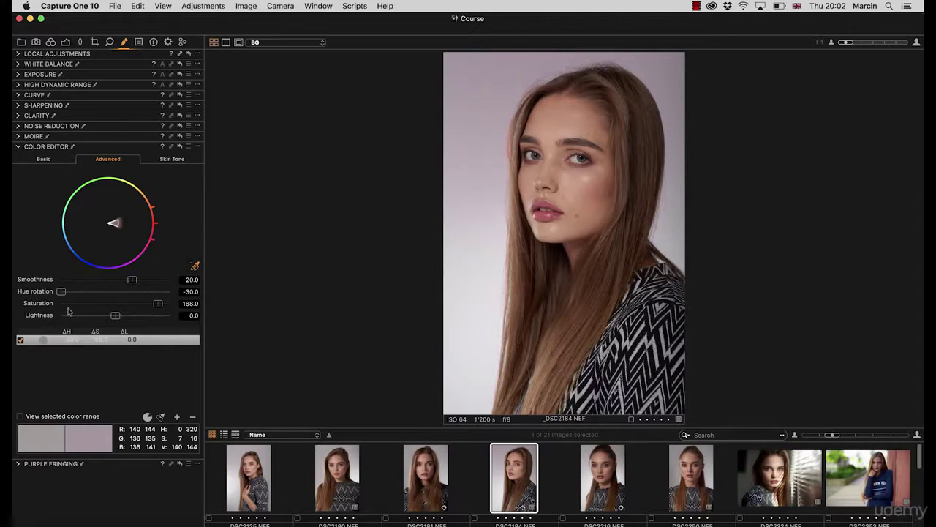
Set the sampled backdrop color's hue rotation to -15.3 and saturation to 112.3, and compare the photo with the correction off and on
click(141, 304)
drag(139, 305, 138, 305)
drag(61, 291, 87, 291)
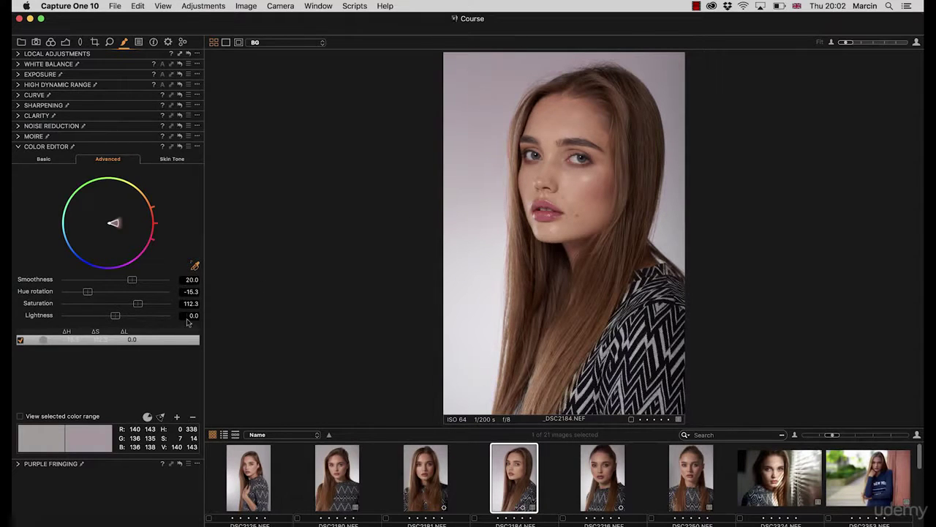
click(19, 340)
click(20, 340)
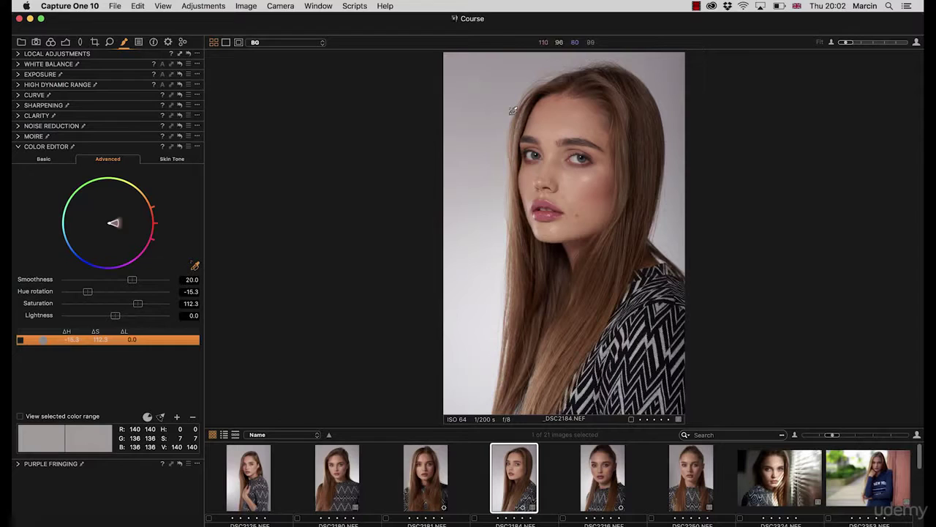
click(19, 340)
Switch to Erase Mask on the BG layer and erase the mask along the hair edge beside the model's forehead
click(17, 55)
click(160, 137)
click(174, 148)
click(162, 137)
click(191, 155)
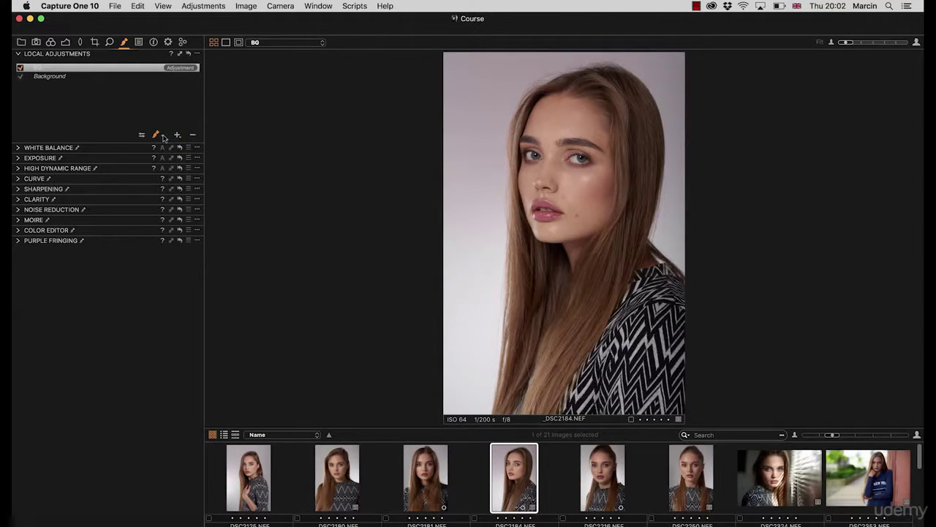
click(160, 137)
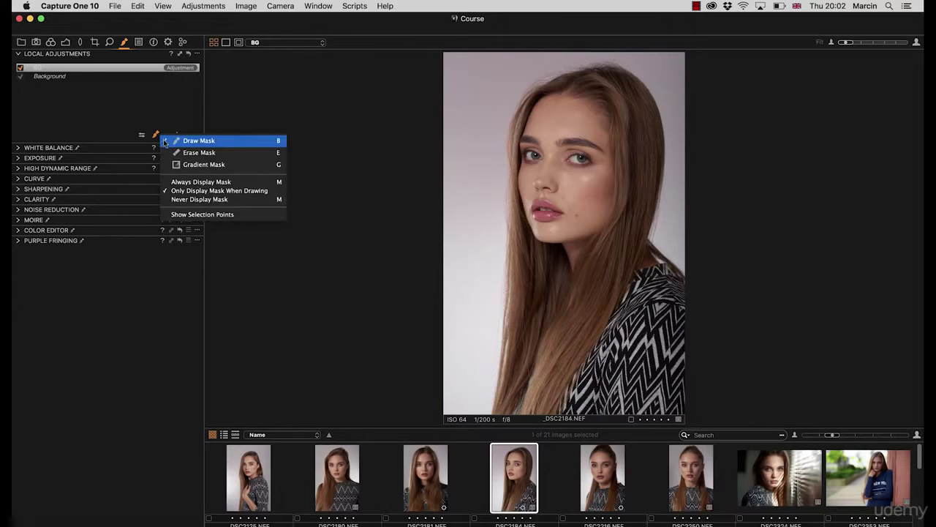
click(185, 152)
mouse_move(530, 130)
mouse_down()
mouse_move(520, 130)
mouse_move(516, 157)
mouse_move(538, 113)
mouse_up()
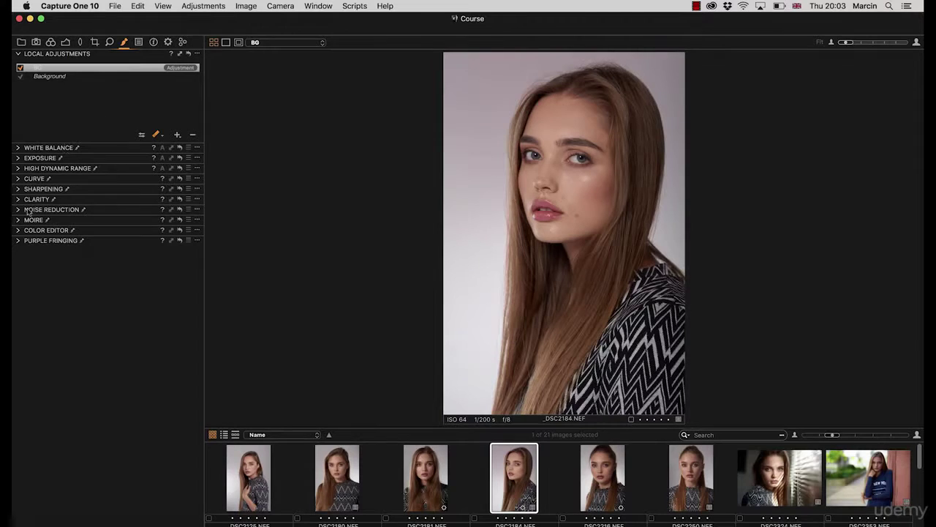
Reopen the Color Editor and compare the photo with the BG layer's color correction off and on
click(18, 231)
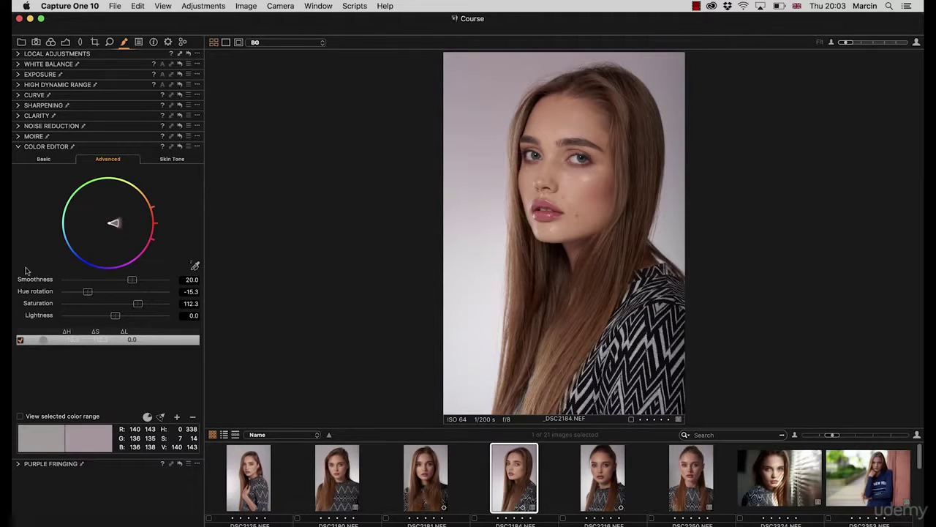
click(21, 341)
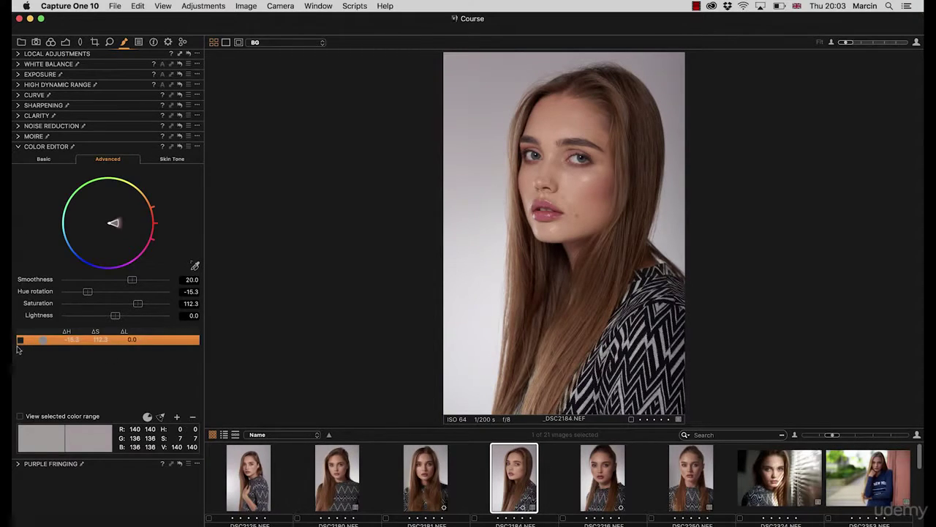
click(20, 340)
Try a second backdrop color sample above the model's hair with hue rotation -30 and saturation 73.5
click(195, 265)
click(525, 65)
mouse_move(115, 291)
mouse_down()
mouse_move(58, 287)
mouse_move(124, 307)
mouse_up()
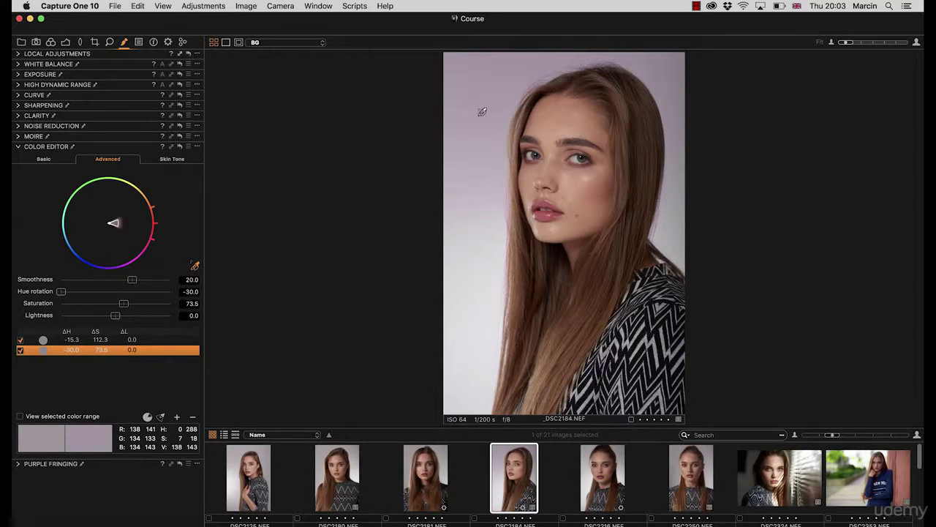
Try a third backdrop color sample near the hair with hue rotation -30 and raised saturation, and disable both added corrections
click(521, 70)
mouse_move(113, 291)
mouse_down()
mouse_move(61, 292)
mouse_move(116, 306)
mouse_up()
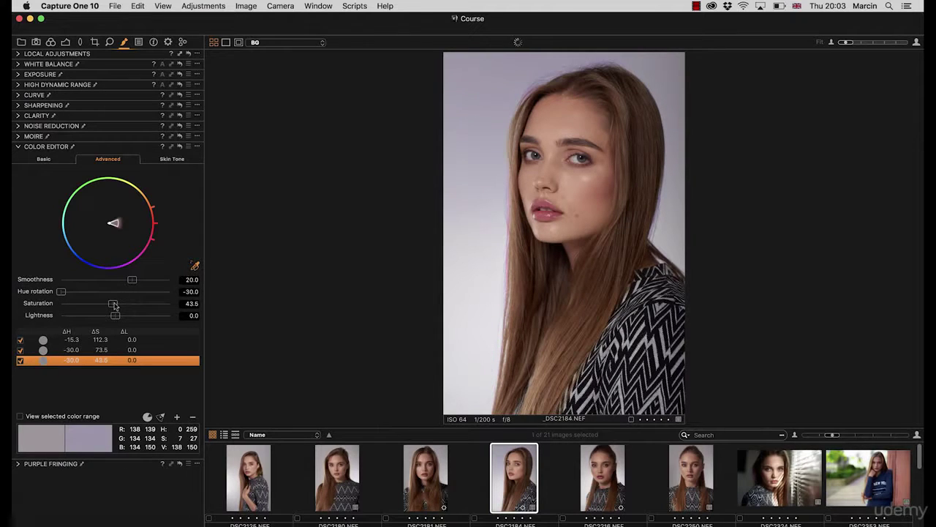
drag(112, 304, 125, 304)
click(20, 361)
click(21, 351)
Make the Background layer active in Local Adjustments and collapse the layer list again
click(18, 54)
click(19, 54)
click(19, 55)
click(49, 76)
click(19, 55)
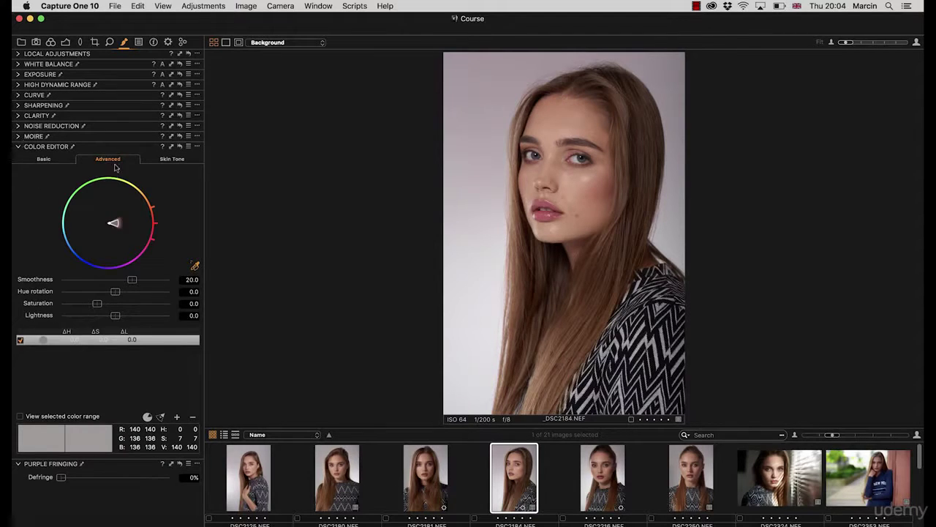
Switch the Color Editor to Skin Tone and sample the skin color on the model's cheek
click(170, 158)
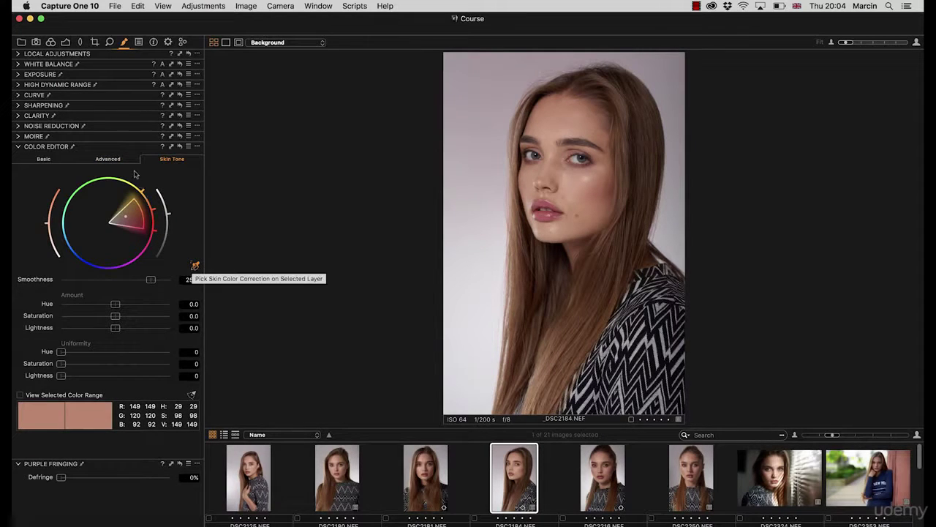
click(195, 267)
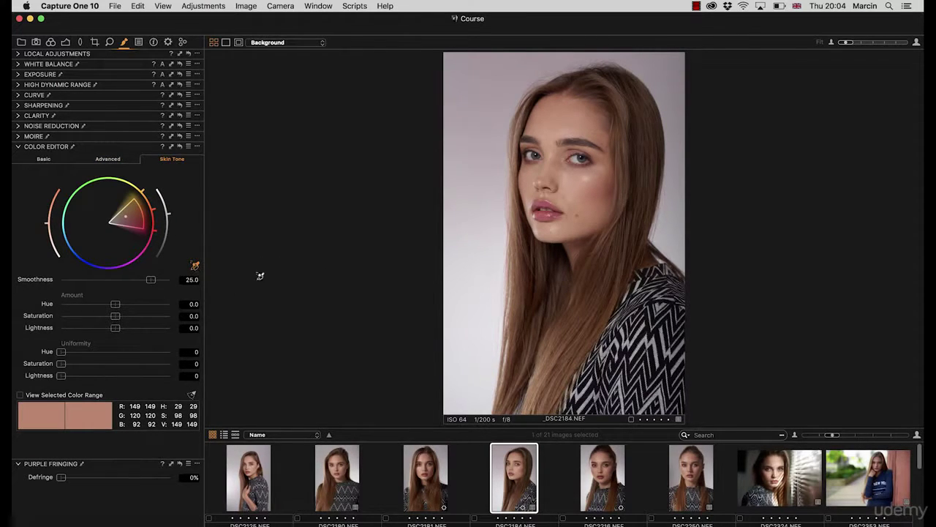
click(577, 194)
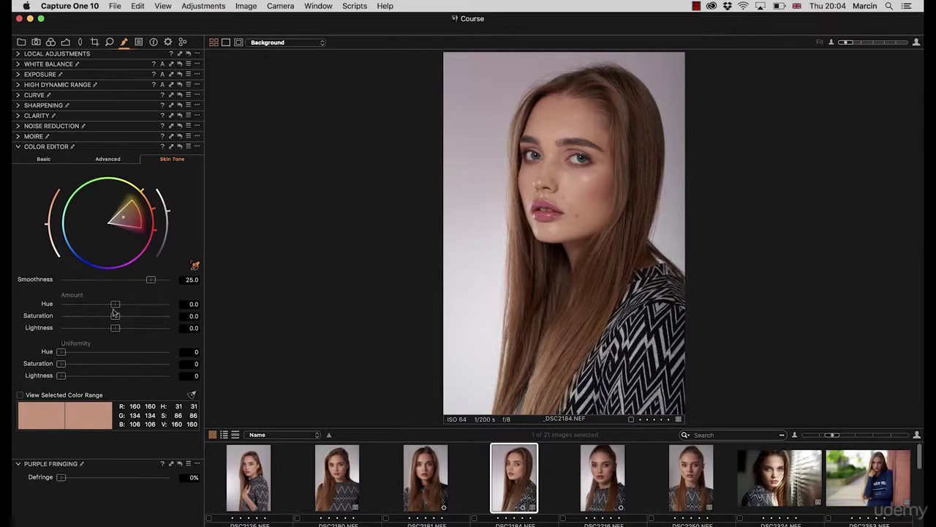
Try extreme Hue amounts for the sampled skin tone, ending at -5.0, and glance at the Advanced color settings
drag(115, 304, 61, 303)
drag(146, 303, 51, 297)
click(112, 160)
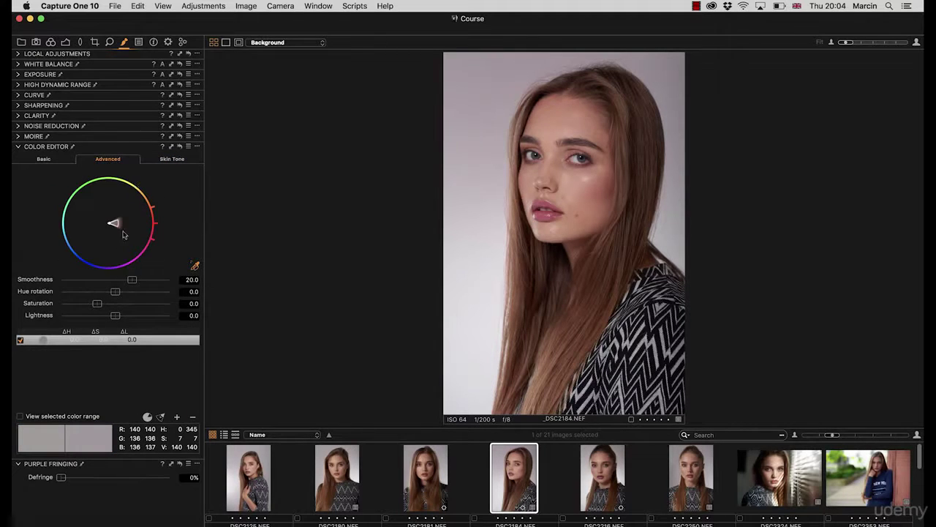
click(158, 160)
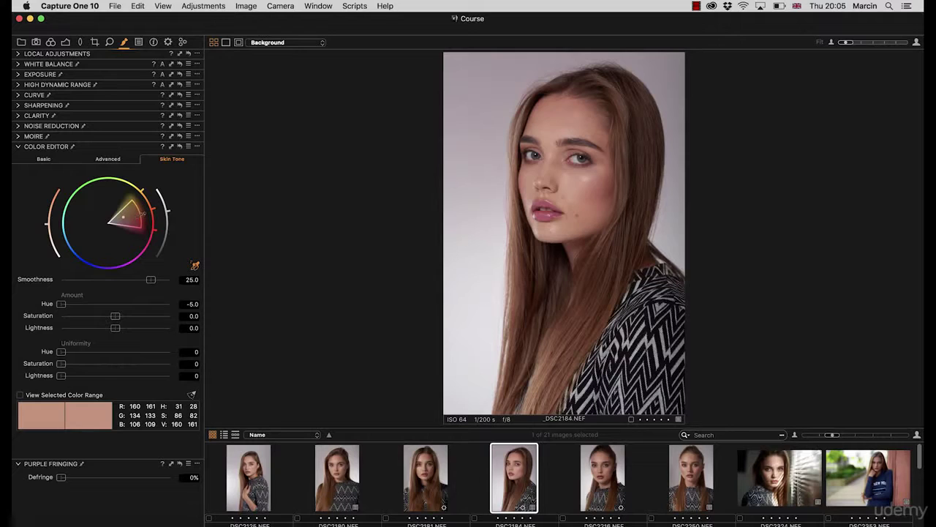
Set the skin tone's Hue amount to -0.7 and try both Saturation extremes before settling on 4.7
drag(61, 304, 22, 286)
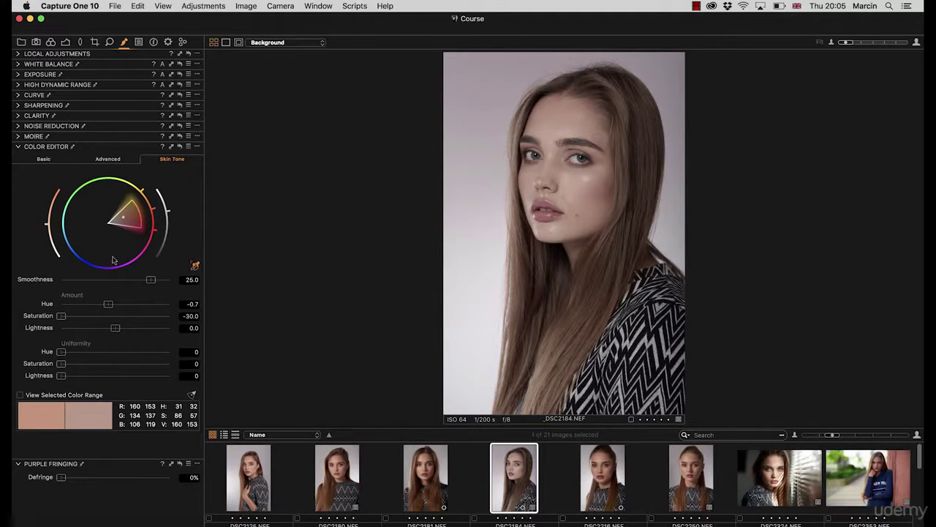
drag(66, 319, 185, 335)
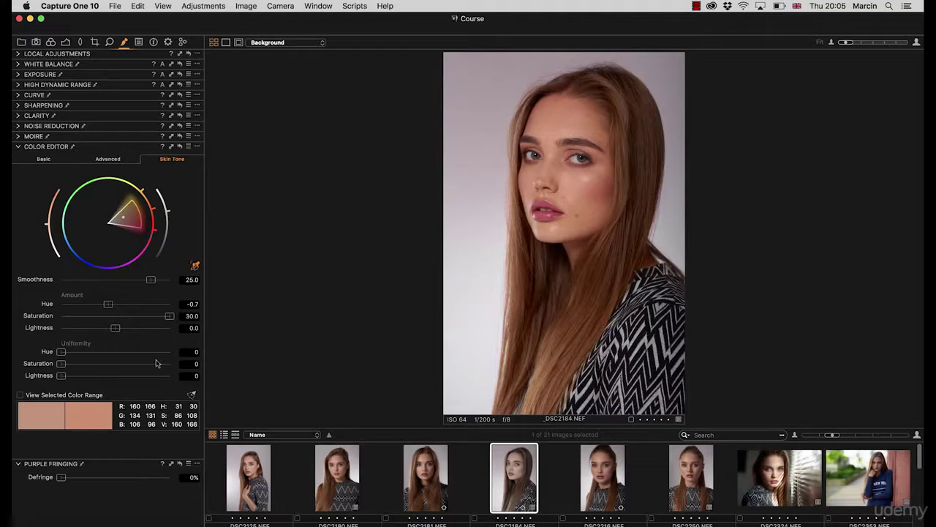
drag(128, 318, 124, 316)
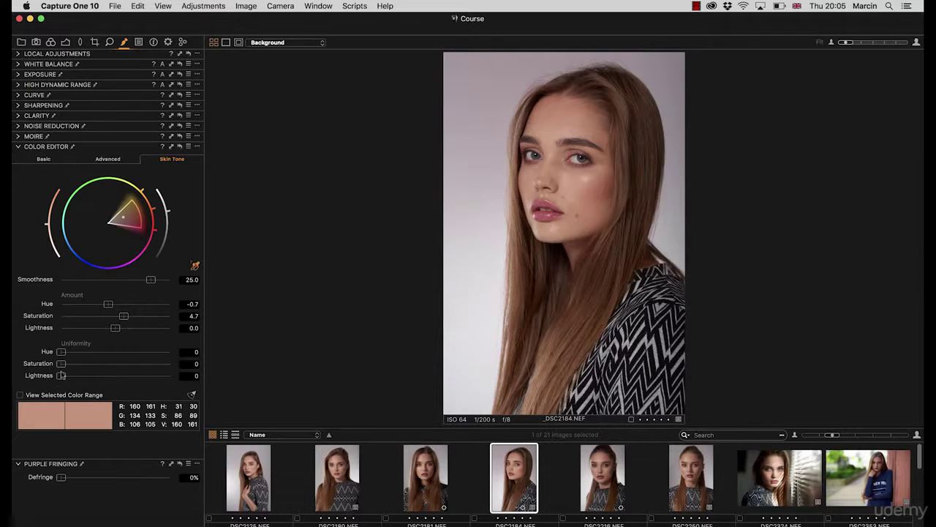
Try the skin tone's Saturation uniformity at maximum and back at 0 twice, and return to the Advanced color settings
drag(61, 364, 197, 379)
drag(169, 363, 60, 363)
drag(61, 364, 170, 366)
drag(169, 364, 39, 372)
click(115, 159)
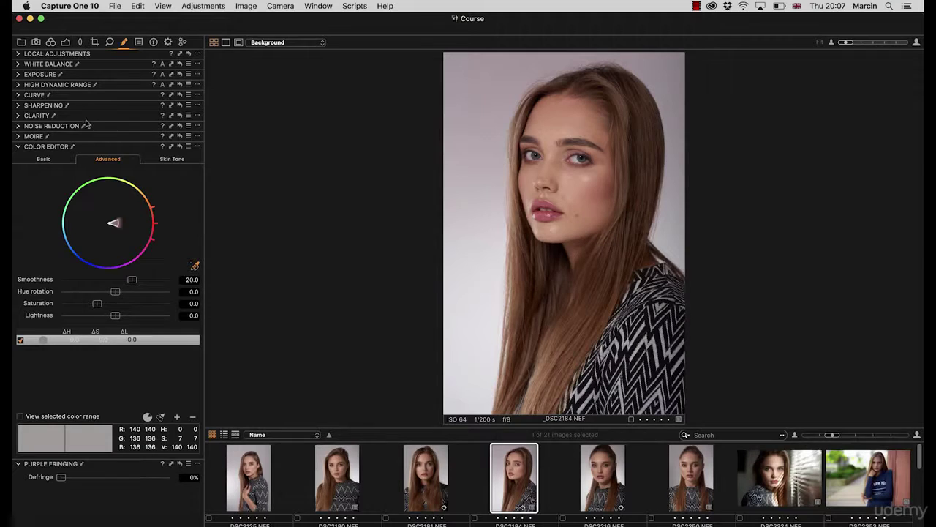